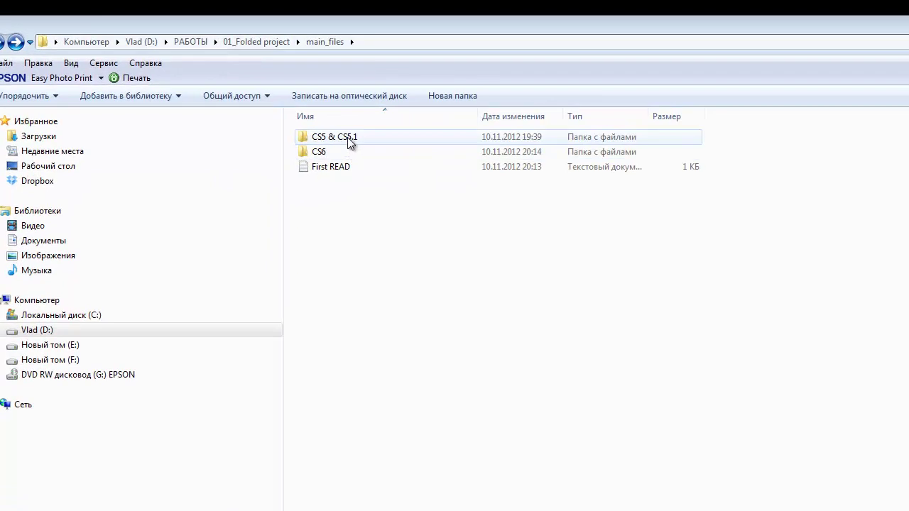
# - Copy the Flip and Fold folder from CS5 & CS5.1 into Adobe Photoshop CS5.1 (64 Bit)\Plug-ins\Panels
pyautogui.doubleClick(351, 141)
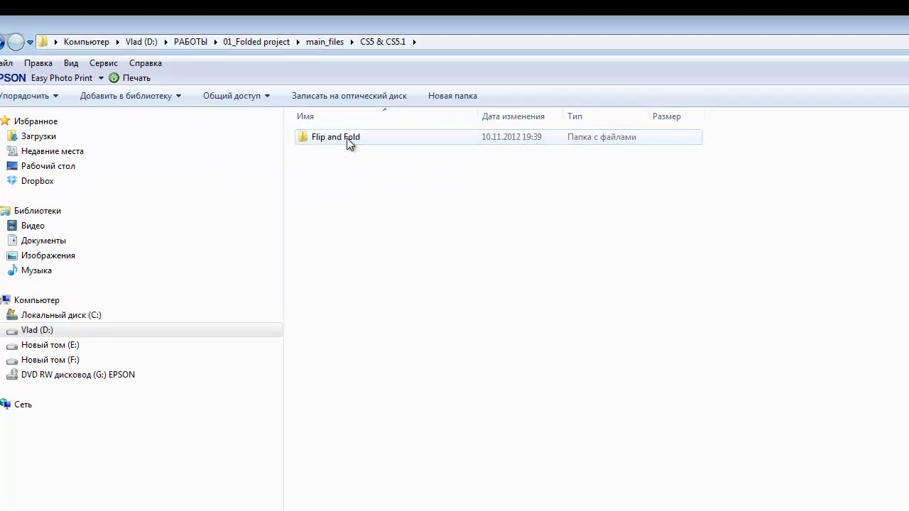
pyautogui.click(346, 138)
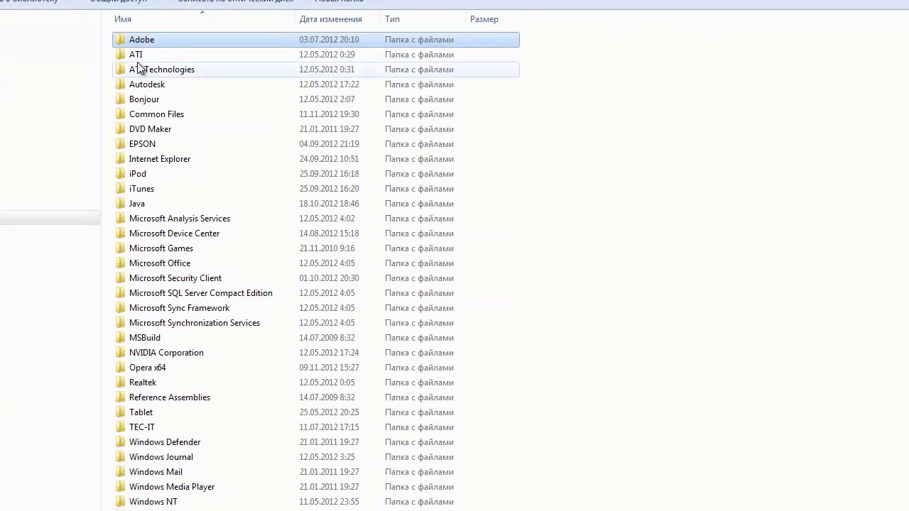
pyautogui.doubleClick(143, 41)
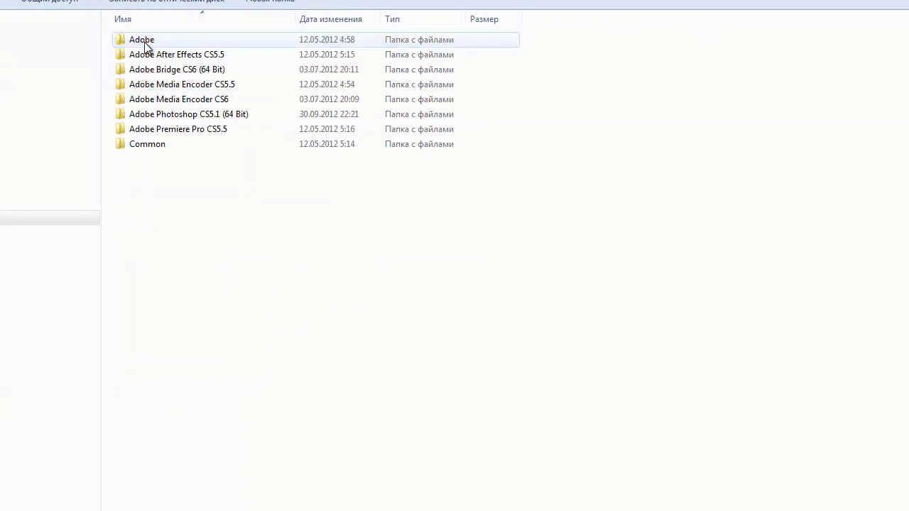
pyautogui.doubleClick(182, 115)
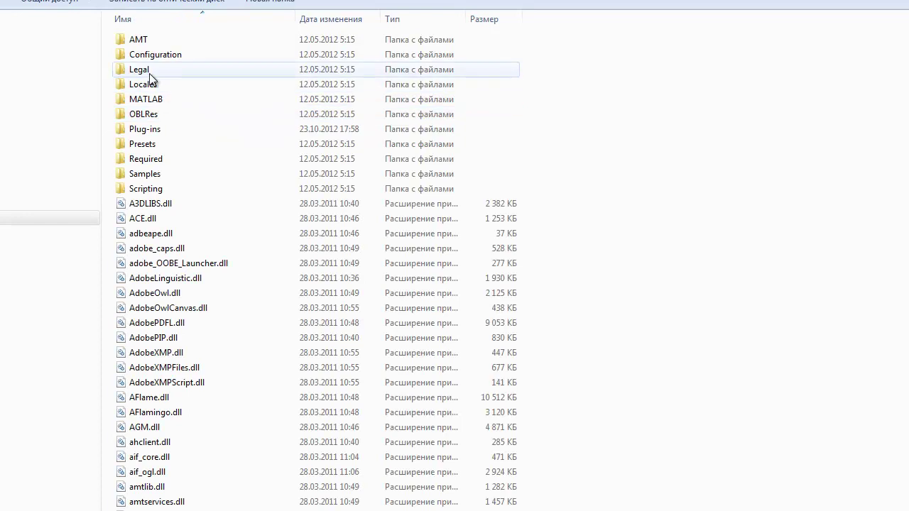
pyautogui.doubleClick(145, 129)
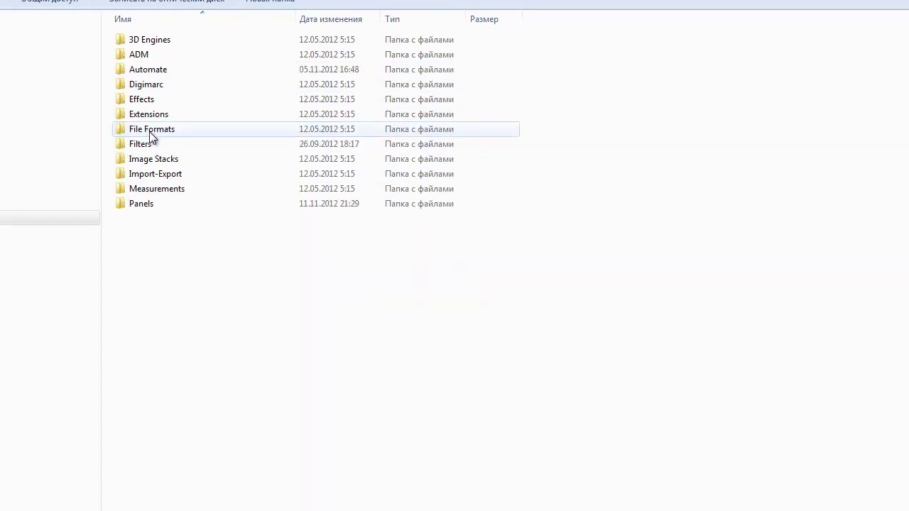
pyautogui.doubleClick(147, 204)
pyautogui.hotkey('ctrl', 'v')
# - Show the Flip and Fold panel from Window > Extensions with its Three Folds section expanded
pyautogui.click(227, 170)
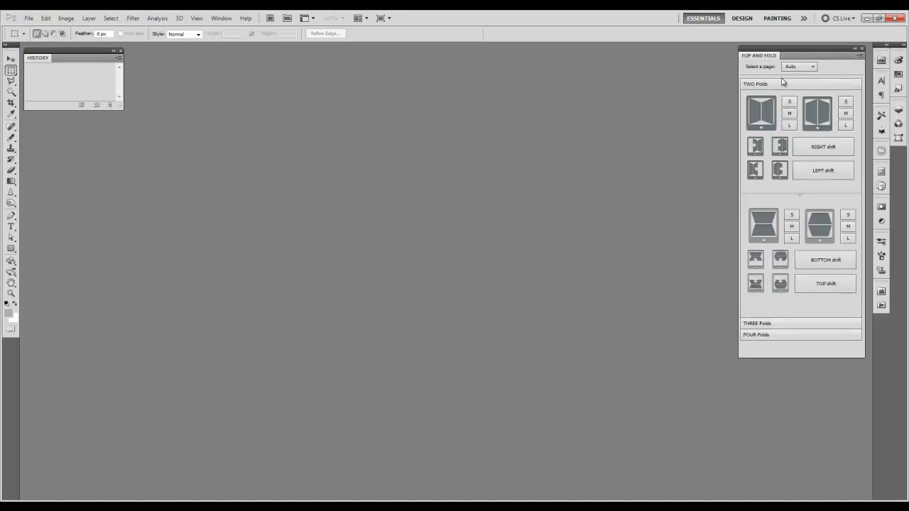
pyautogui.click(221, 17)
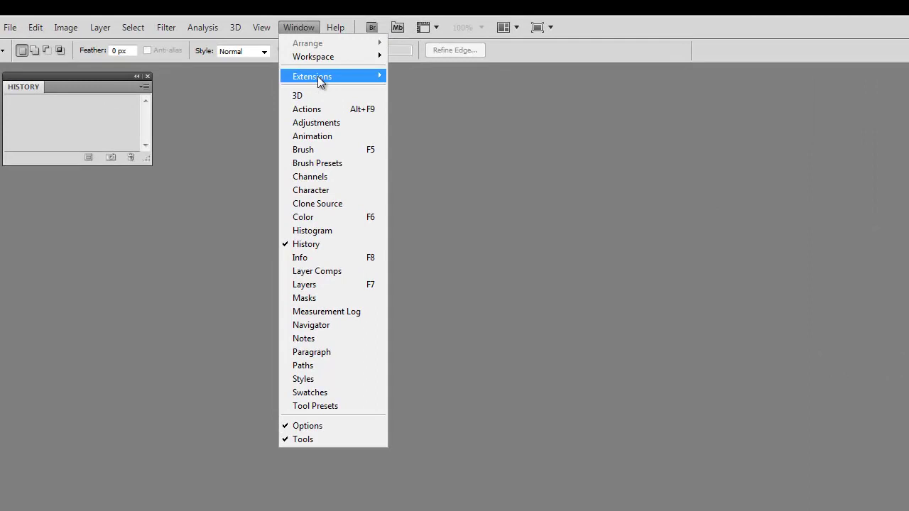
pyautogui.moveTo(313, 79)
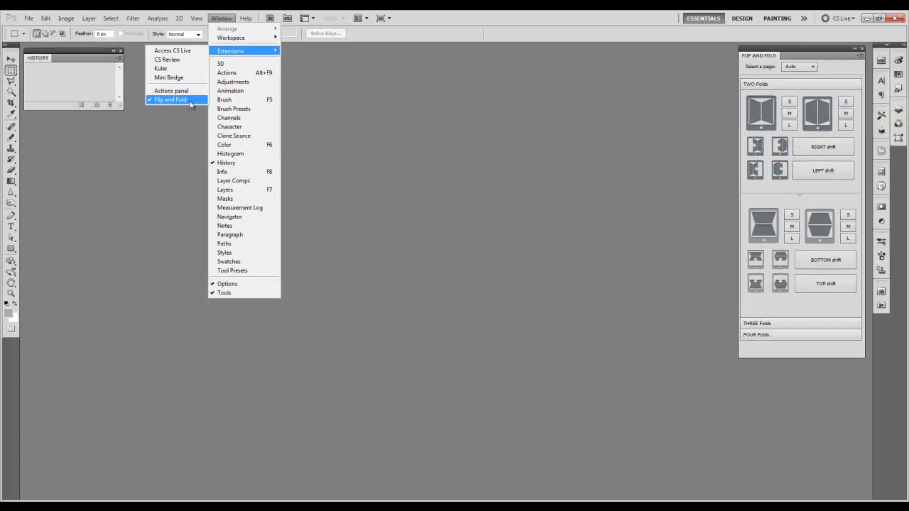
pyautogui.click(462, 93)
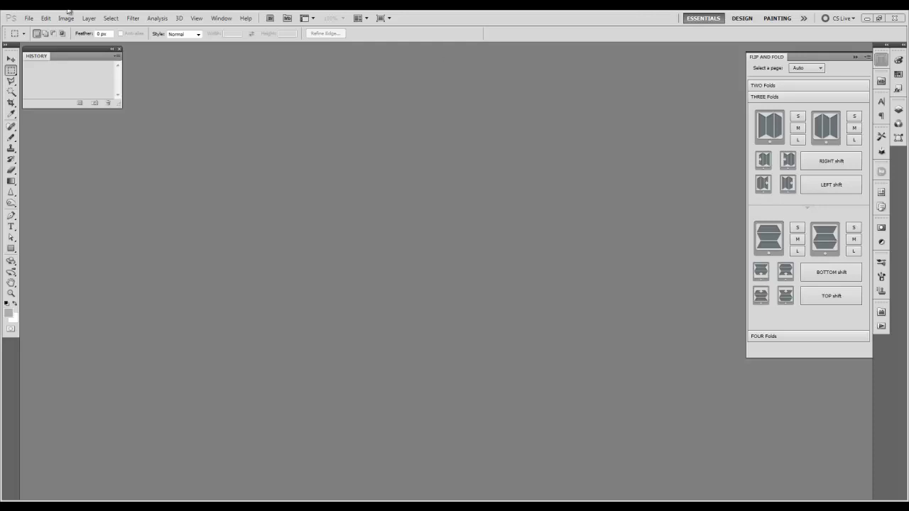
pyautogui.click(30, 18)
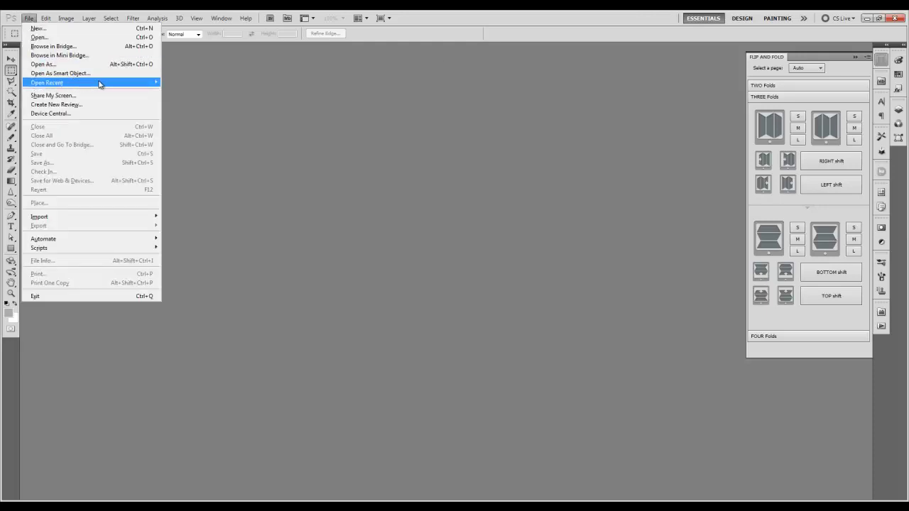
# - Open the recent file example 2.psd and leave the Flip and Fold page set to Auto
pyautogui.moveTo(89, 84)
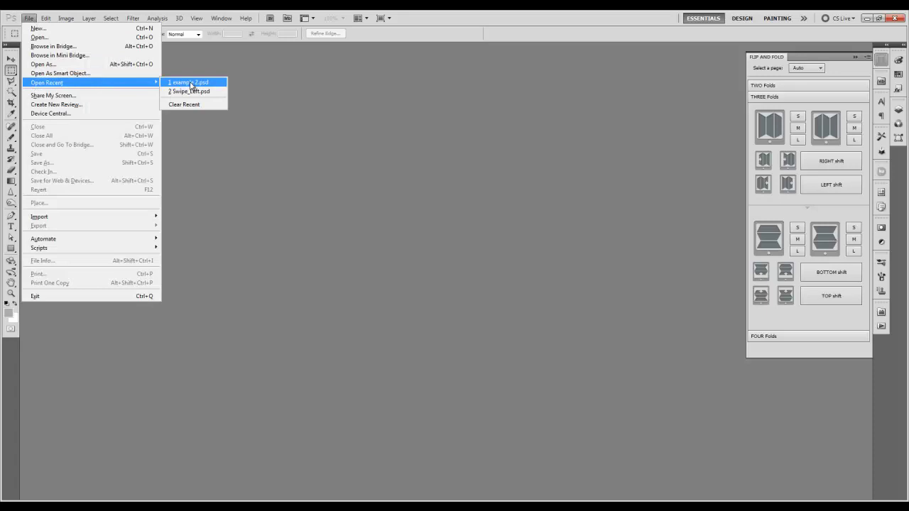
pyautogui.click(191, 85)
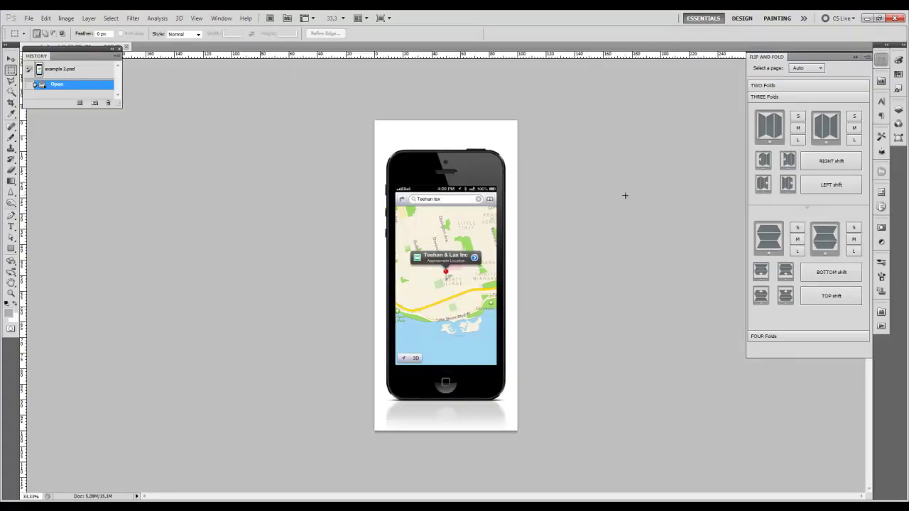
pyautogui.click(821, 69)
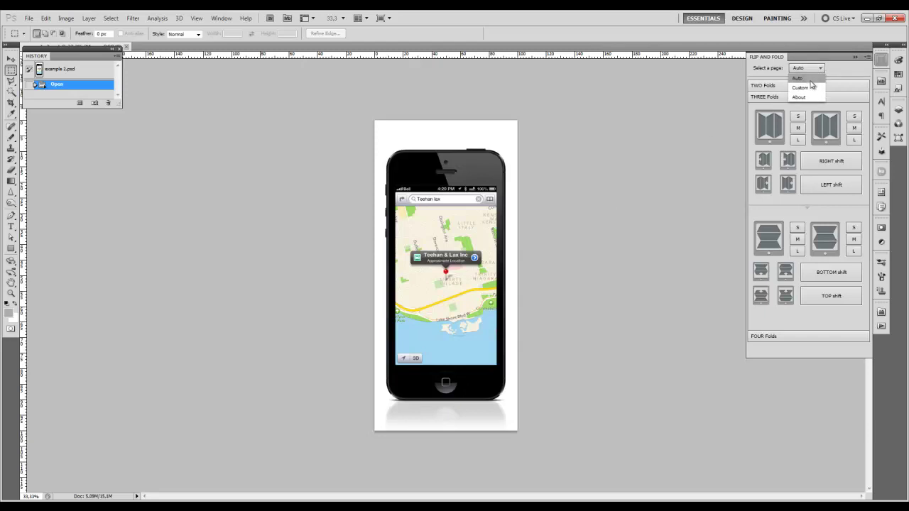
pyautogui.click(810, 81)
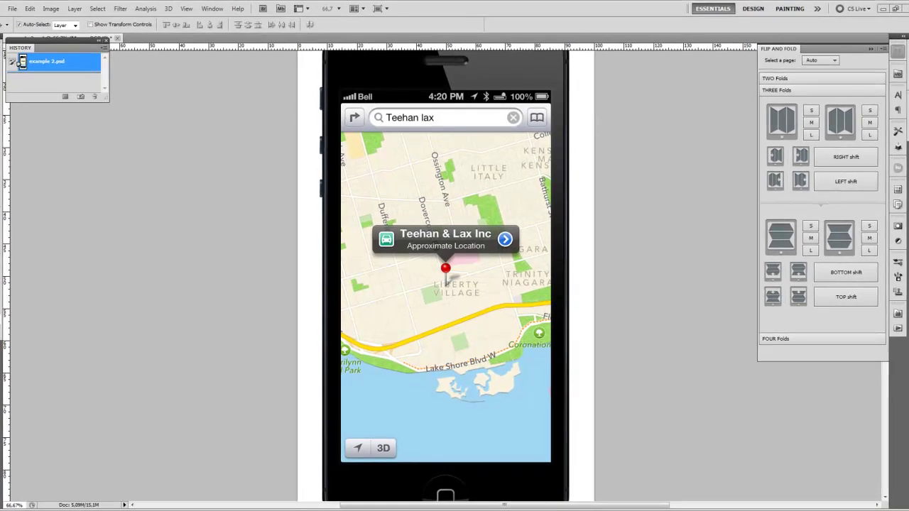
# - Show the Layers panel beside Flip and Fold and check the Maps layer's visibility
pyautogui.press('F7')
pyautogui.moveTo(878, 104); pyautogui.dragTo(714, 108)
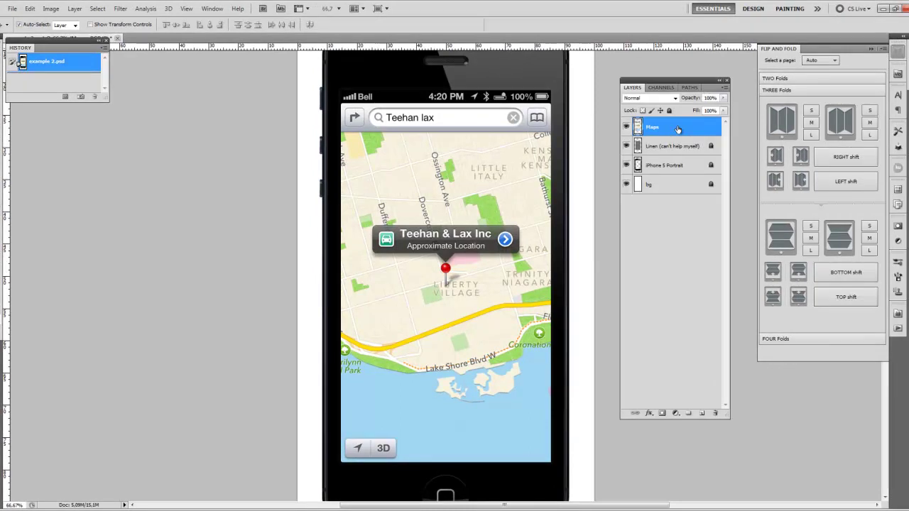
pyautogui.click(626, 127)
pyautogui.click(625, 127)
# - Fold the map into a medium three-panel fold with the fold shifted to the right
pyautogui.click(812, 122)
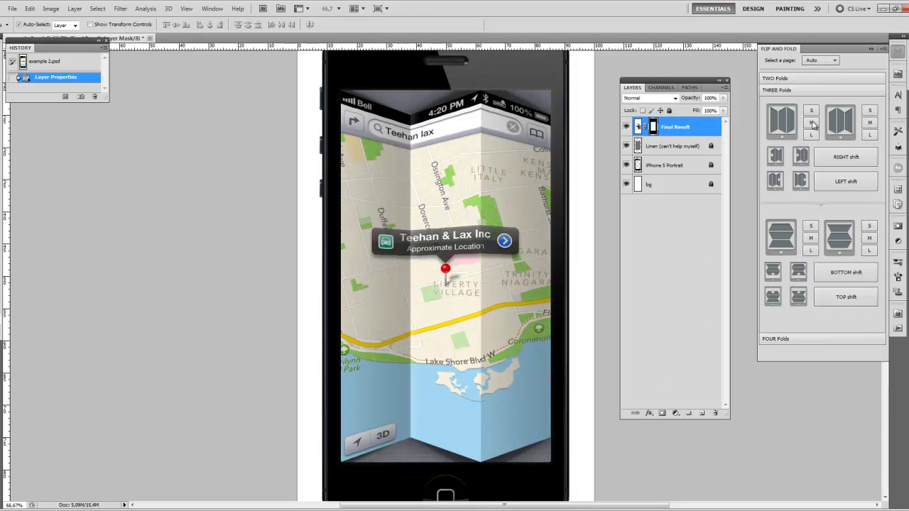
pyautogui.click(703, 129)
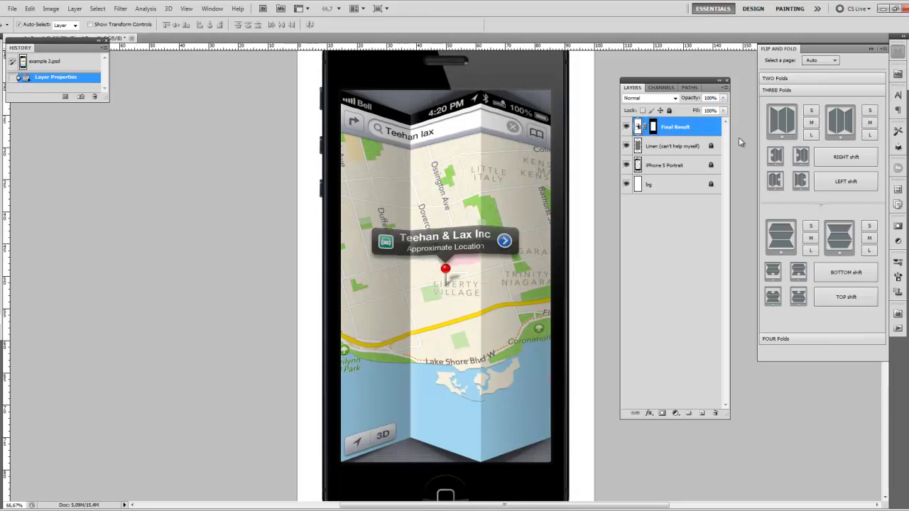
pyautogui.click(845, 158)
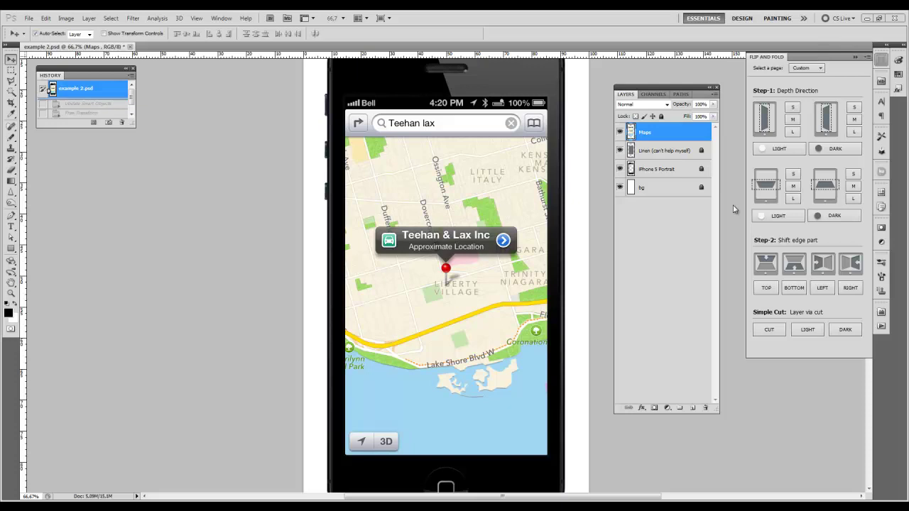
# - Fold three marquee-selected map bands into parts: Lake Shore Blvd strip, location-label band, callout band
pyautogui.click(11, 71)
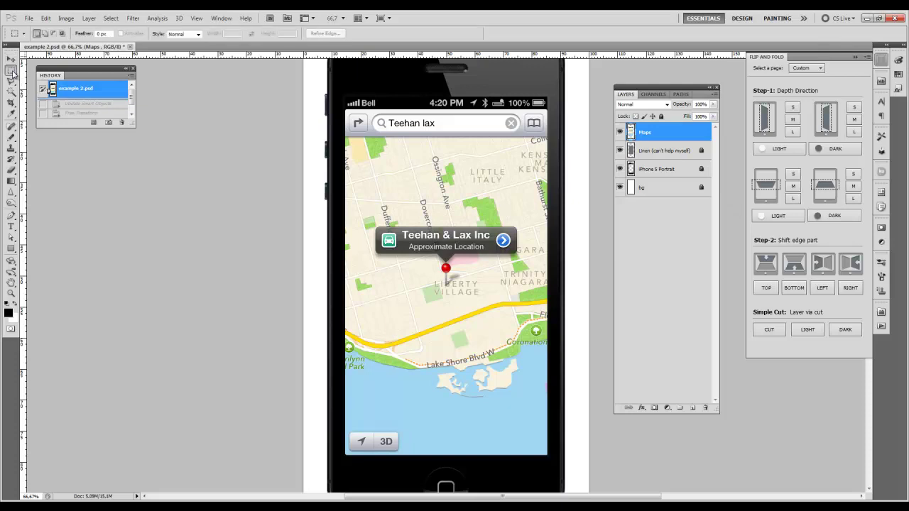
pyautogui.moveTo(325, 332); pyautogui.dragTo(555, 408)
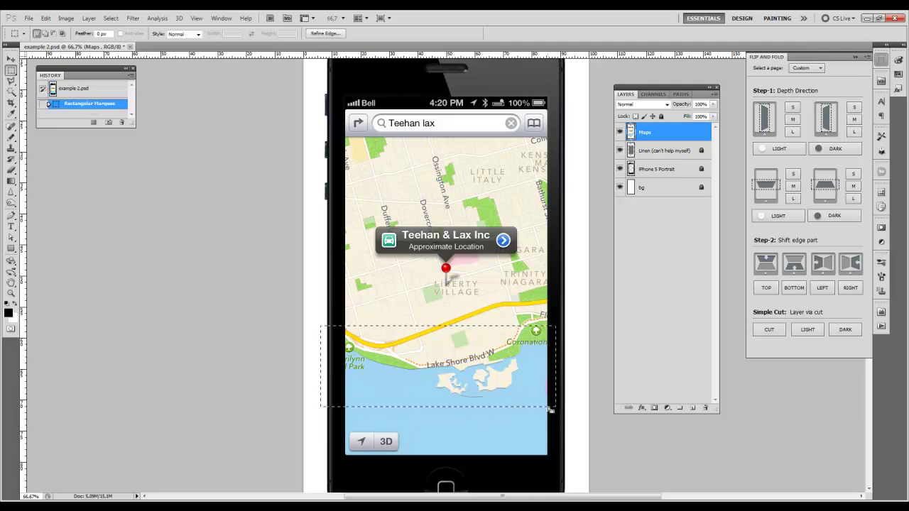
pyautogui.click(855, 187)
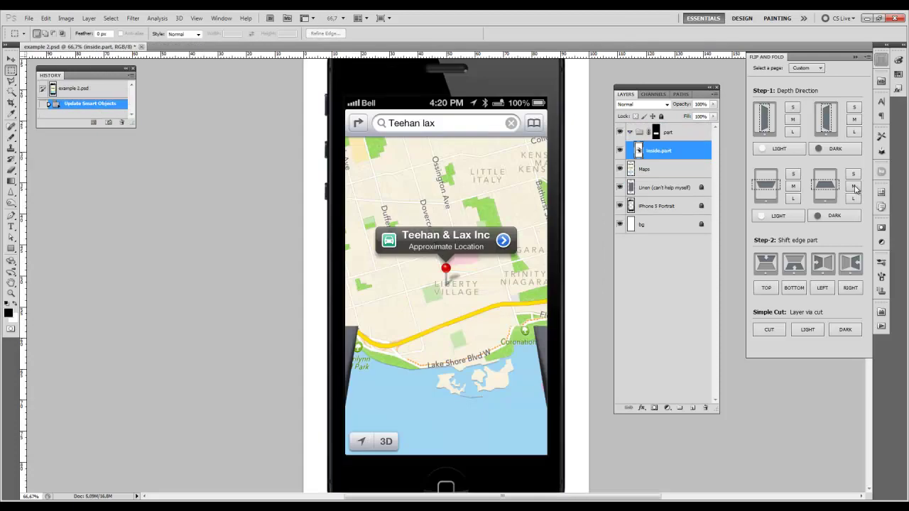
pyautogui.click(690, 174)
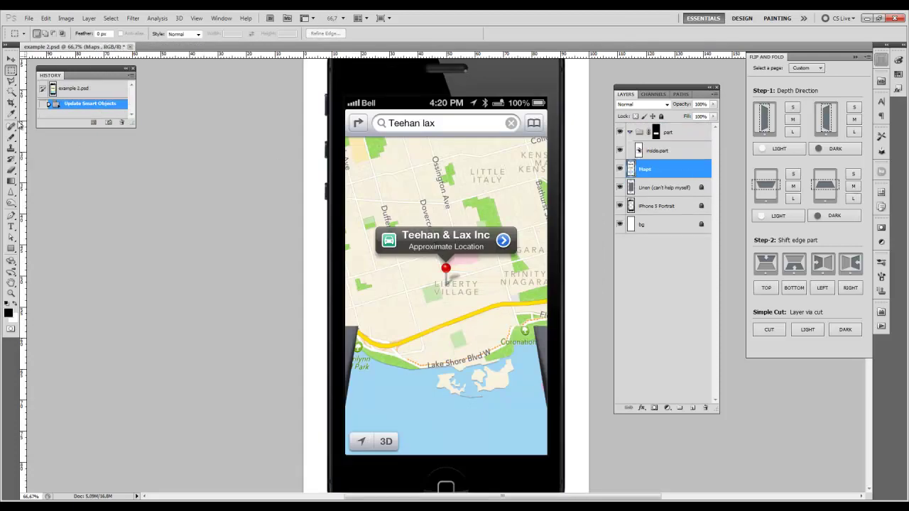
pyautogui.moveTo(328, 247); pyautogui.dragTo(564, 334)
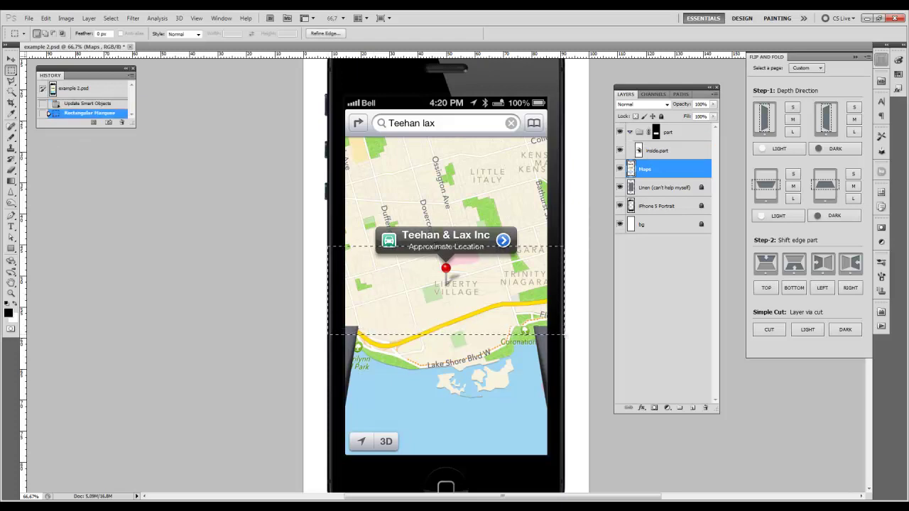
pyautogui.click(794, 187)
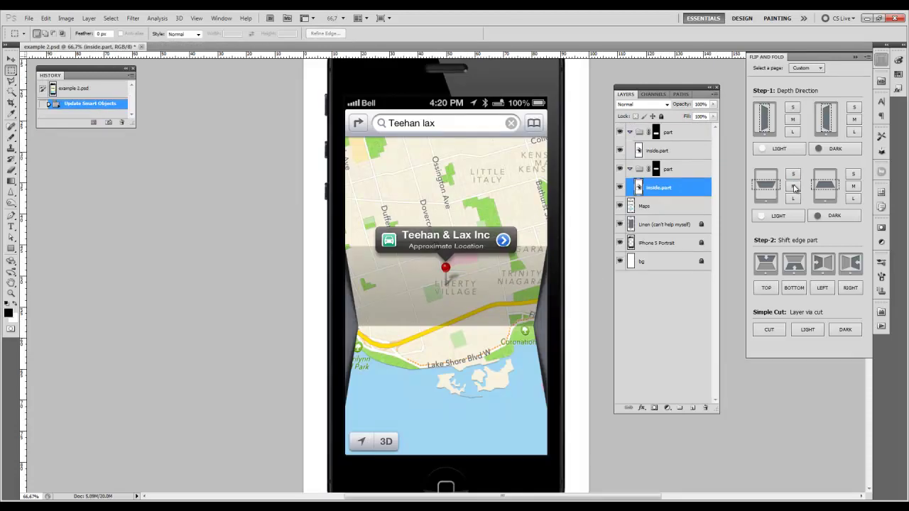
pyautogui.click(685, 206)
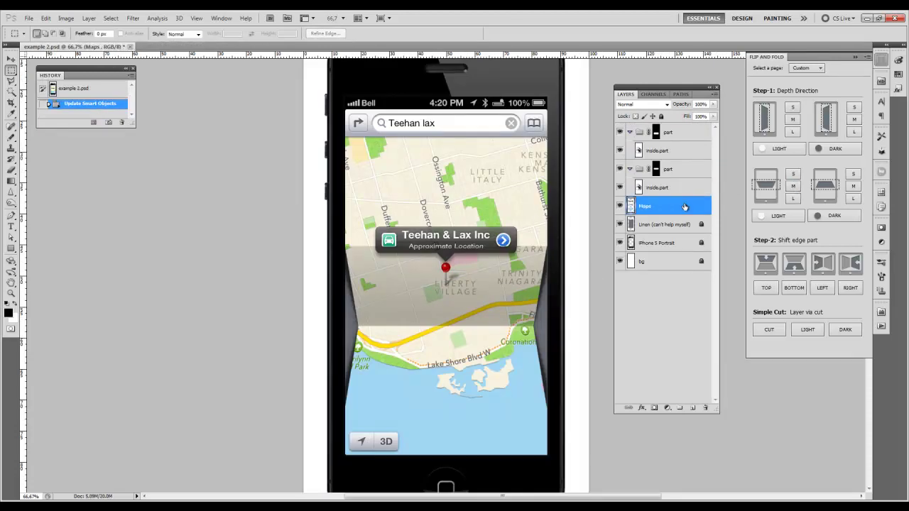
pyautogui.moveTo(363, 216); pyautogui.dragTo(558, 257)
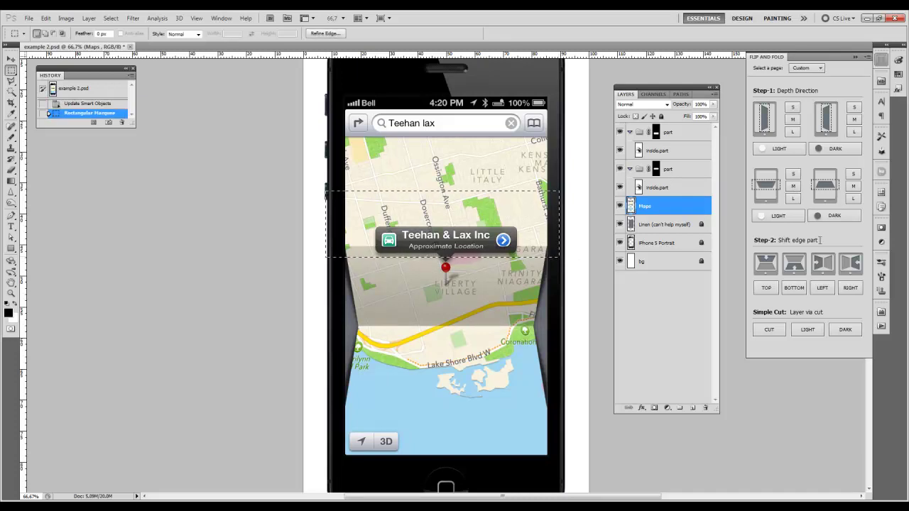
pyautogui.click(856, 202)
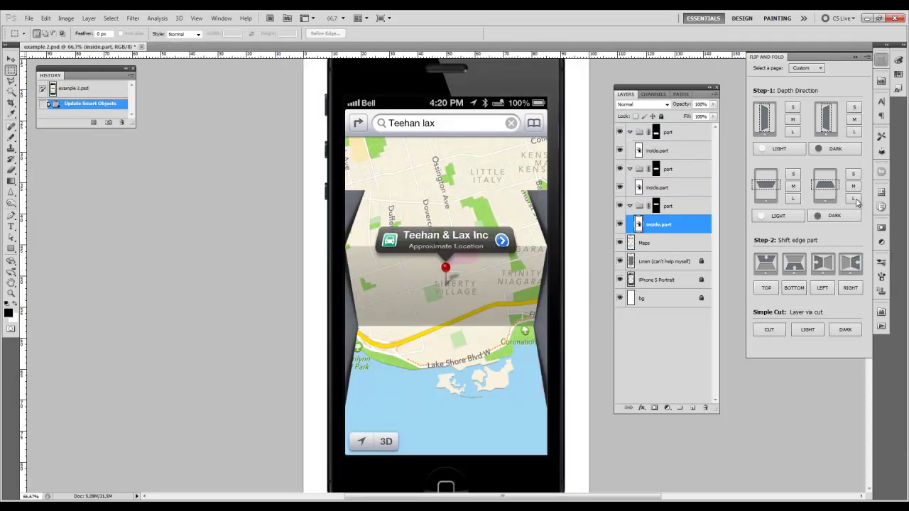
# - Fold the map's top section with the search bar into a new part, then select the bottom strip
pyautogui.click(658, 245)
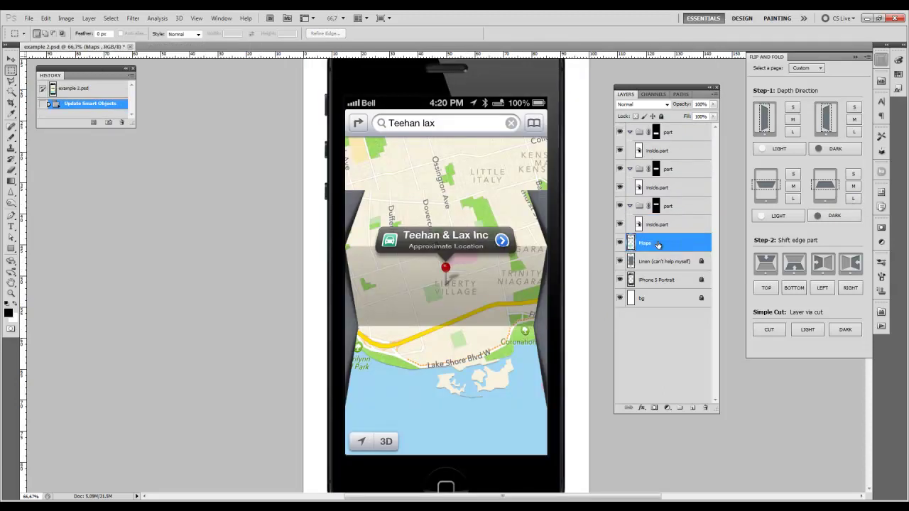
pyautogui.moveTo(568, 205); pyautogui.dragTo(325, 81)
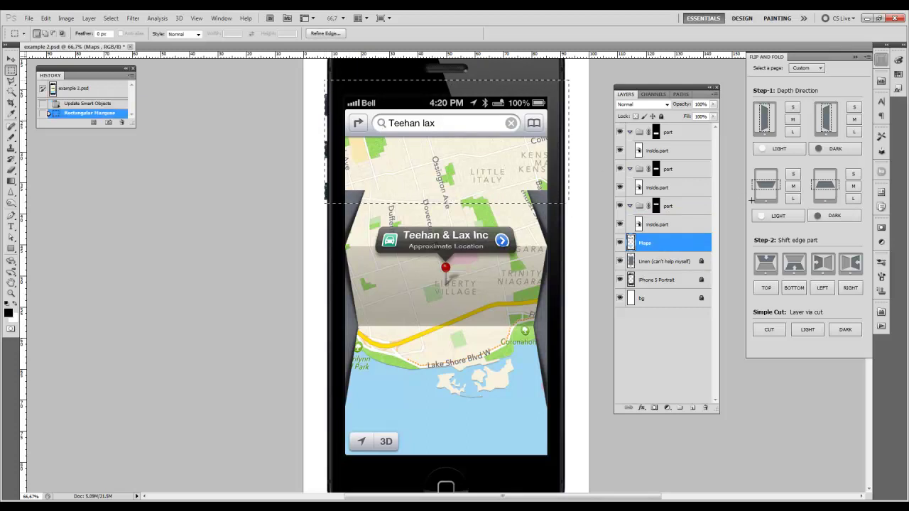
pyautogui.click(793, 201)
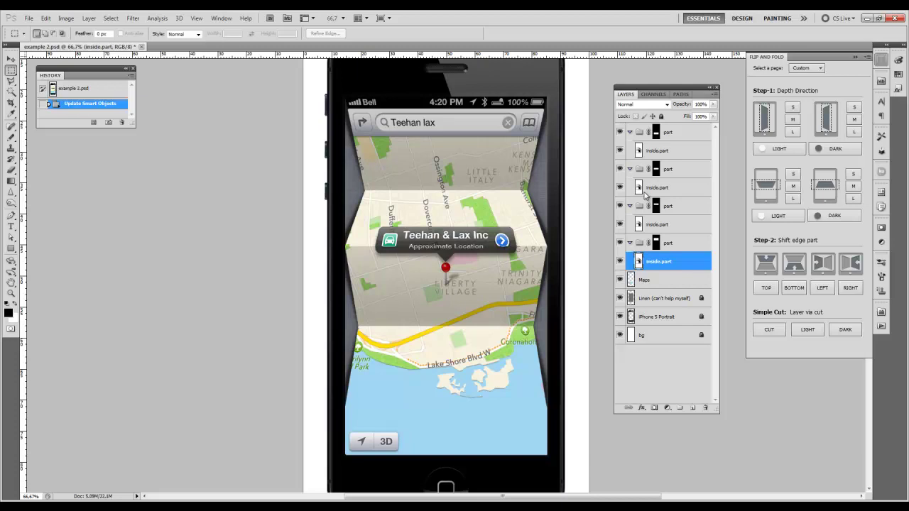
pyautogui.click(652, 281)
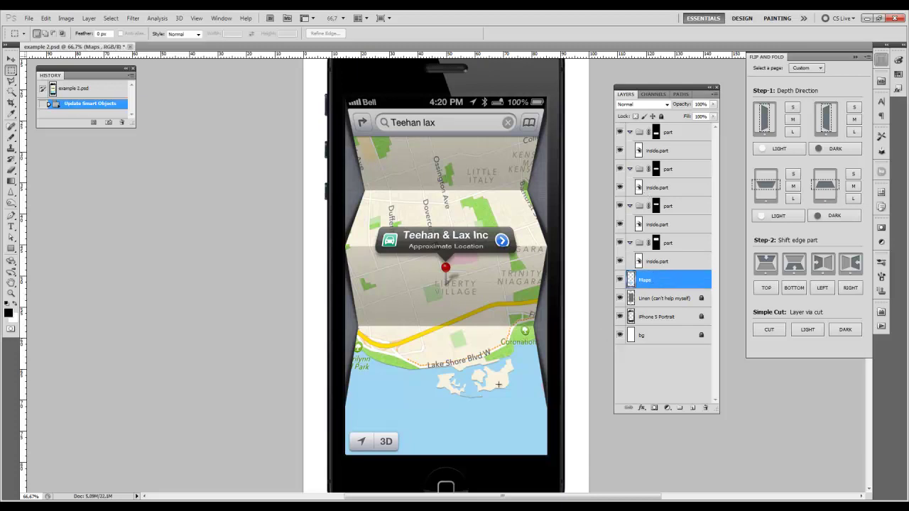
pyautogui.moveTo(316, 388); pyautogui.dragTo(563, 472)
# - Cut the bottom strip into a dark-shaded Layer 1 and squash the folded stack to 90.90% height
pyautogui.click(769, 331)
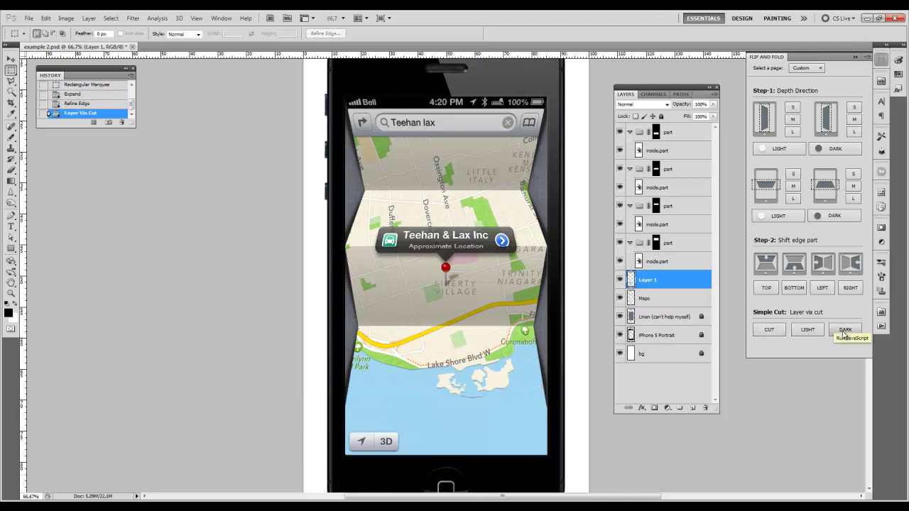
pyautogui.click(845, 330)
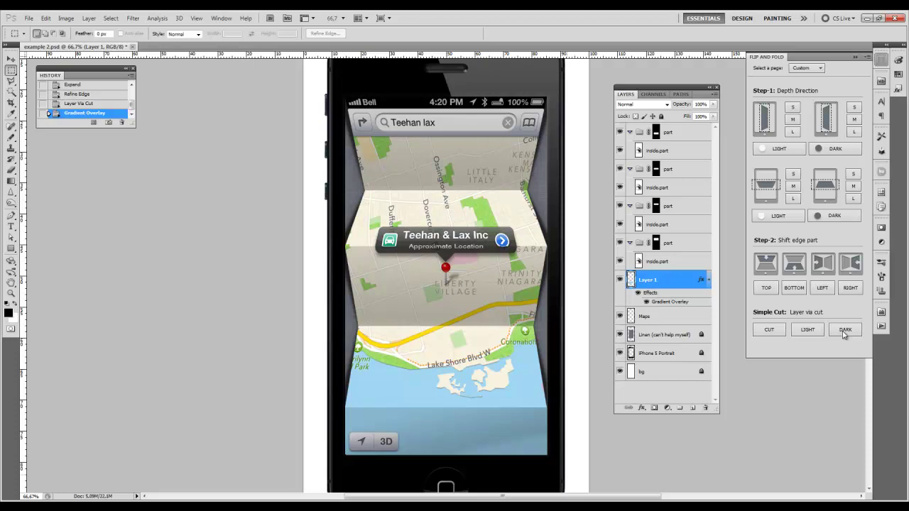
pyautogui.click(685, 134)
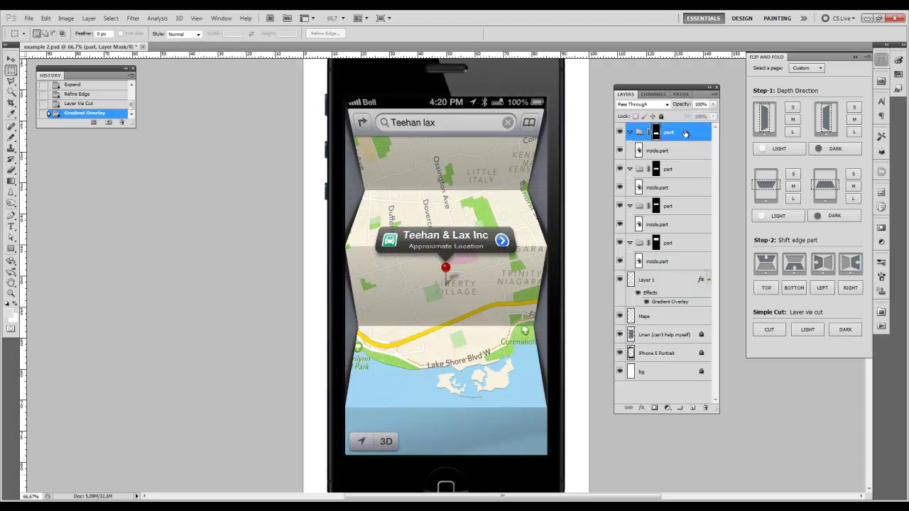
pyautogui.keyDown('shift'); pyautogui.click(676, 285); pyautogui.keyUp('shift')
pyautogui.hotkey('ctrl', 't')
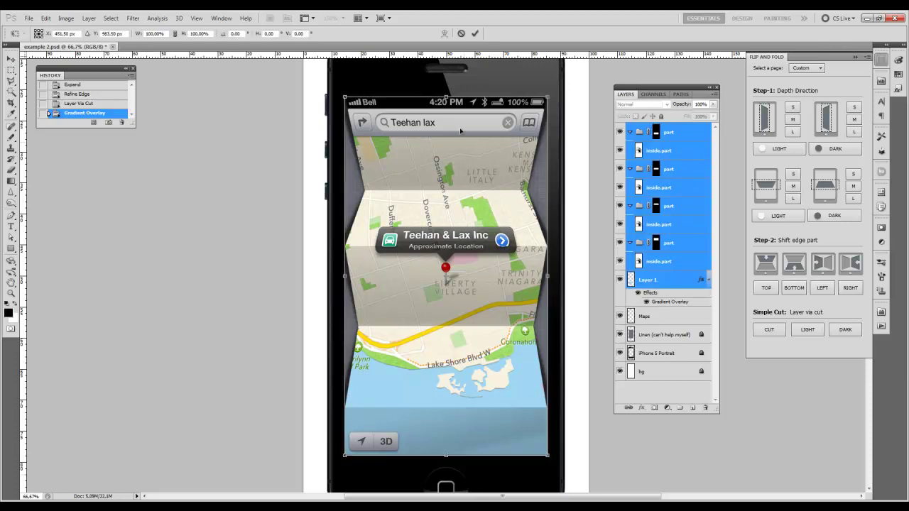
pyautogui.moveTo(447, 97); pyautogui.dragTo(447, 130)
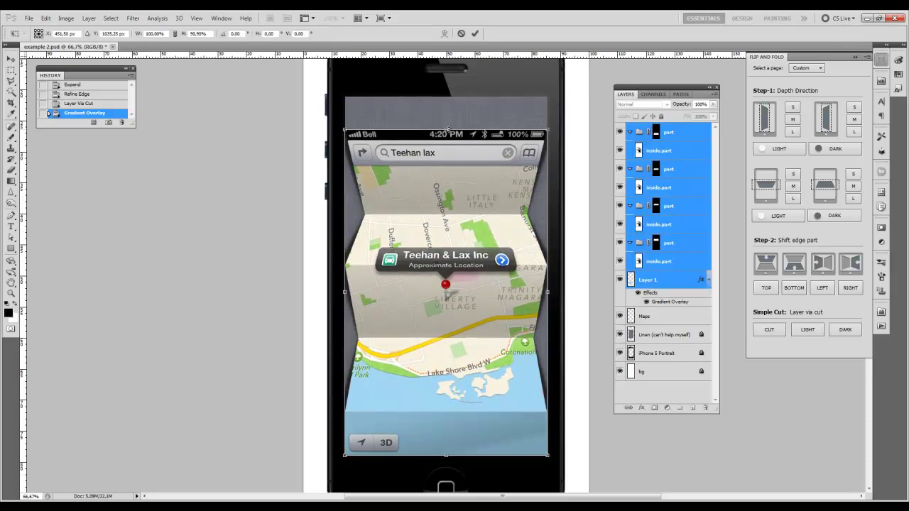
pyautogui.press('Return')
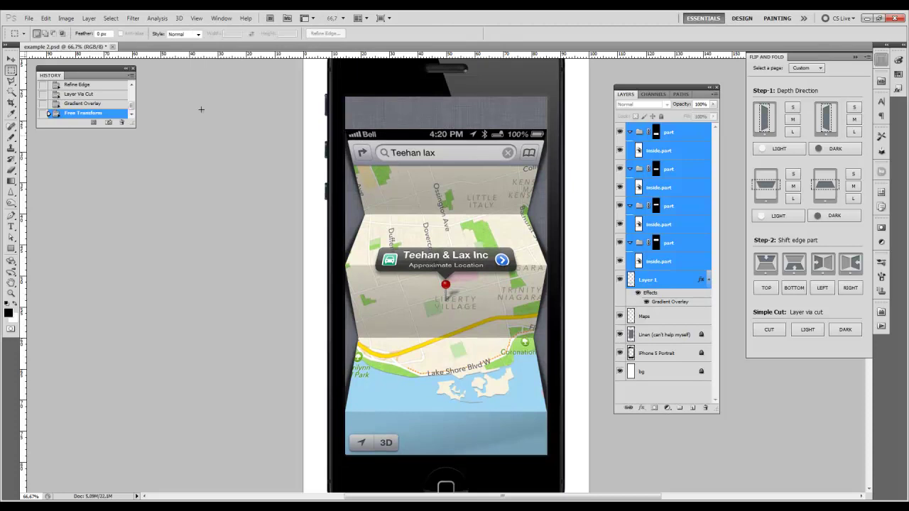
# - With the Move tool, select the inside.part layer just above Layer 1
pyautogui.click(11, 59)
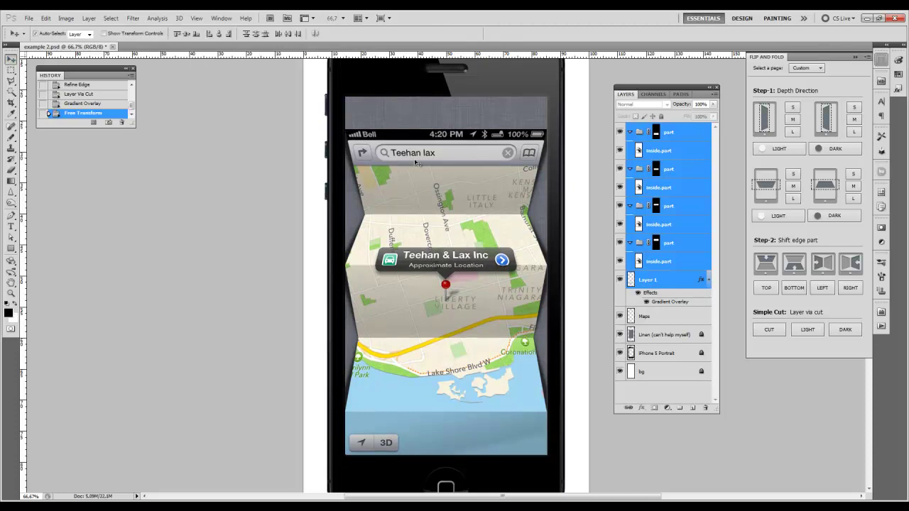
pyautogui.click(664, 285)
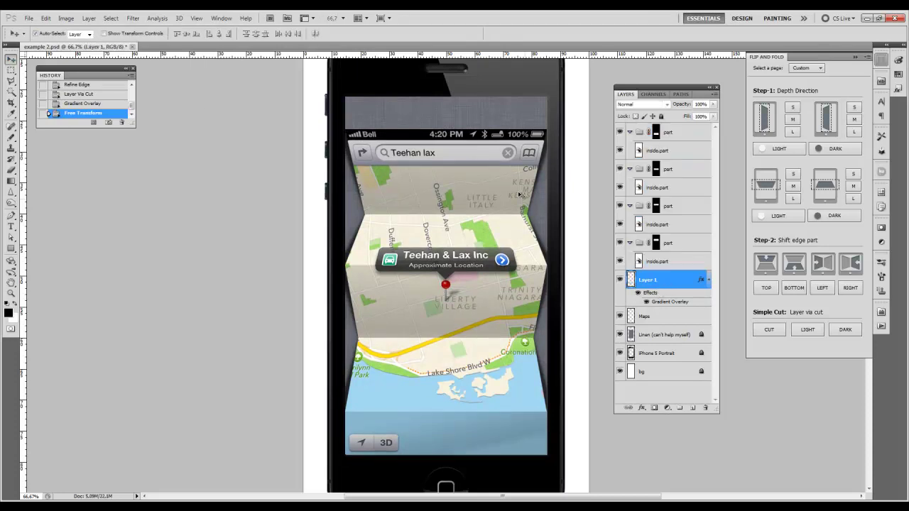
pyautogui.click(477, 167)
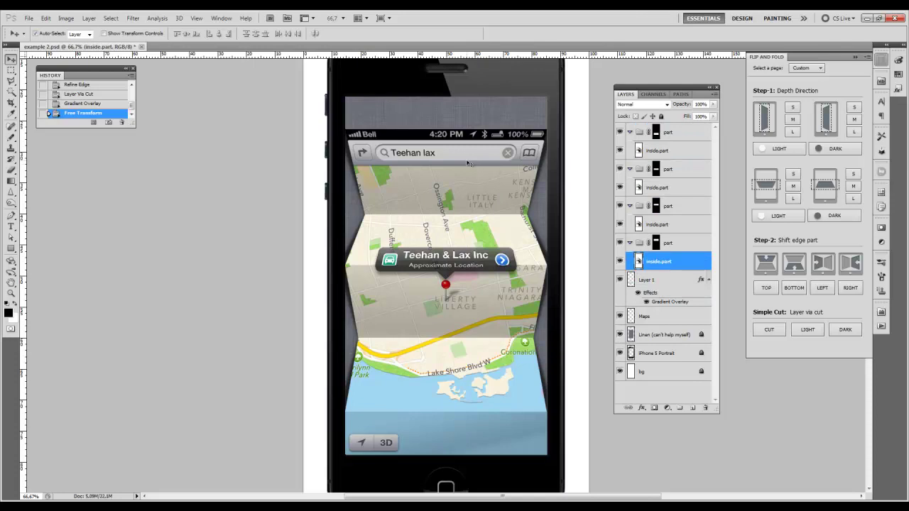
# - Shift the fold part's top edge, alternate light and dark shading on the parts, and lighten Layer 1
pyautogui.click(767, 288)
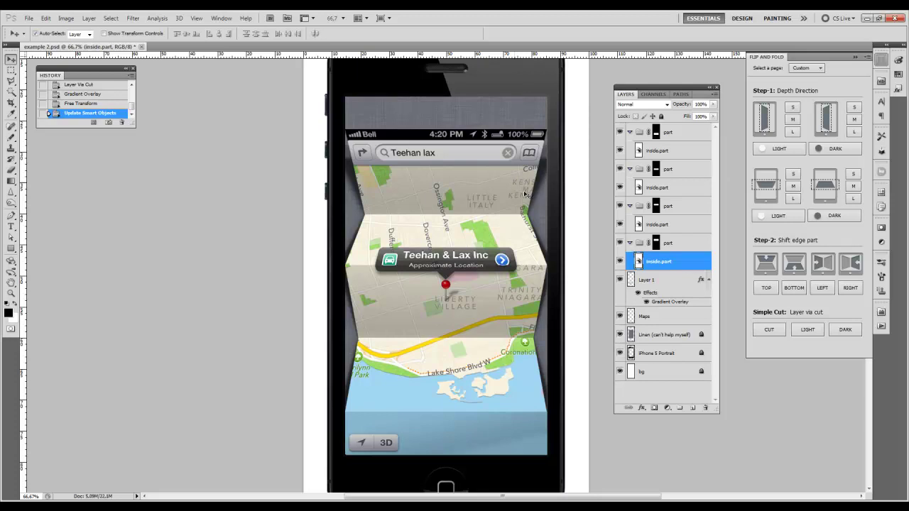
pyautogui.click(772, 216)
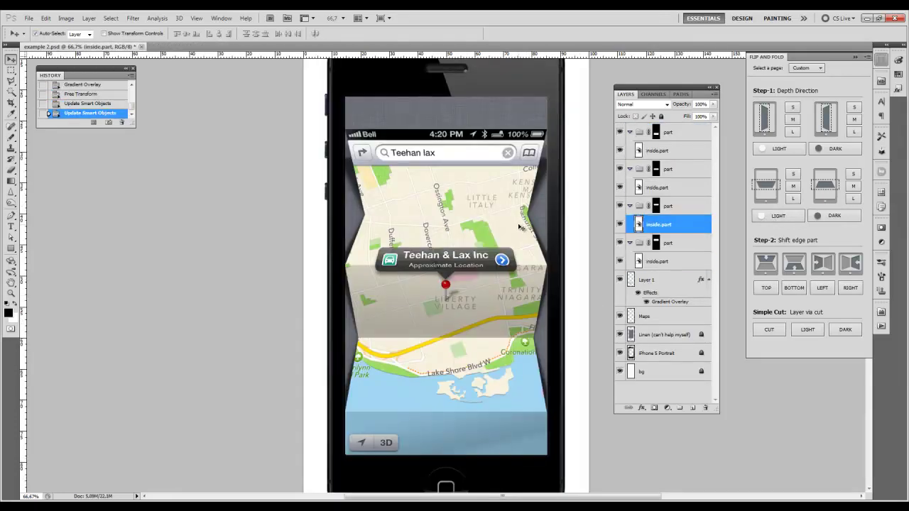
pyautogui.click(823, 217)
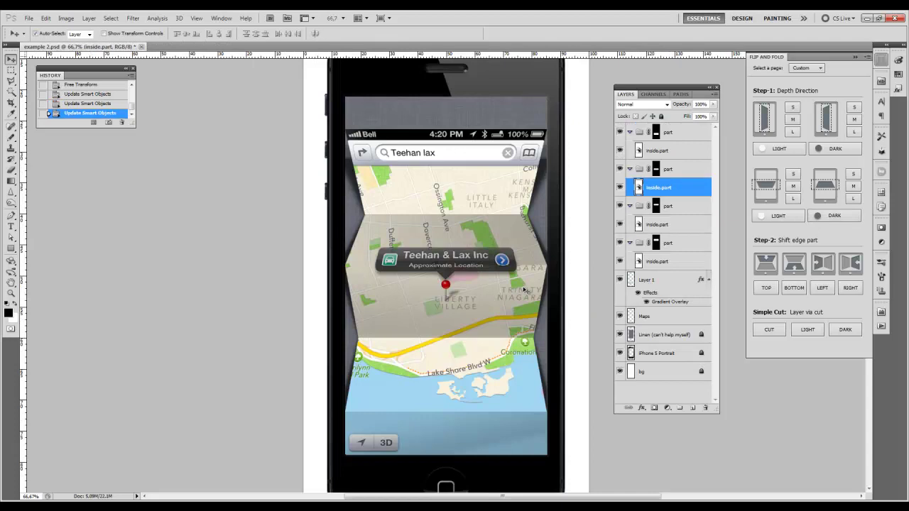
pyautogui.click(787, 219)
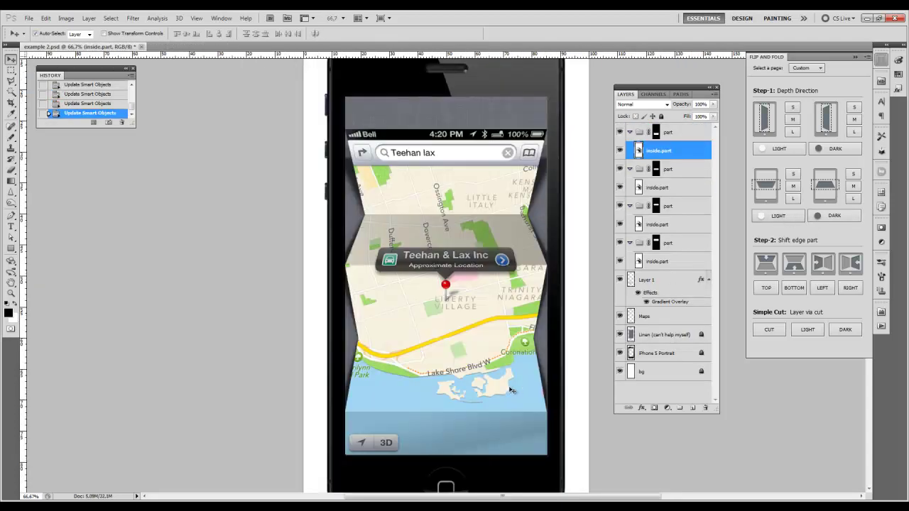
pyautogui.click(832, 217)
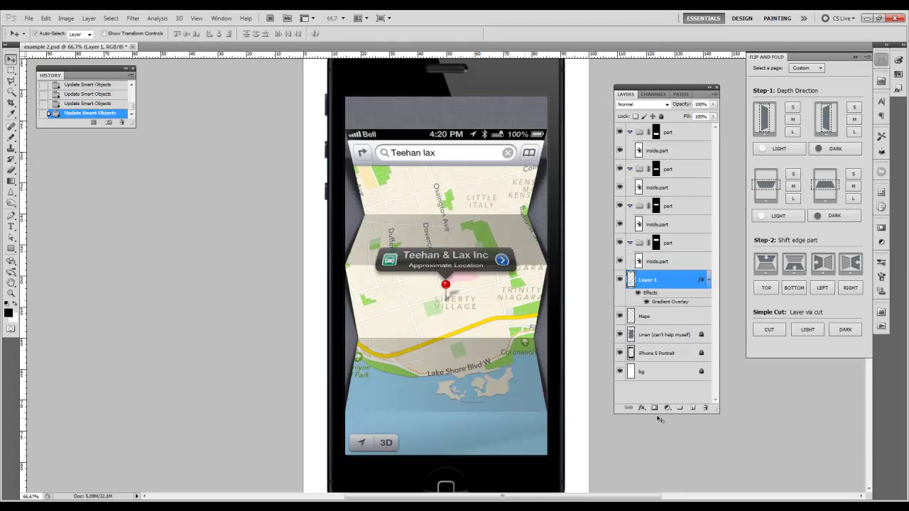
pyautogui.click(808, 330)
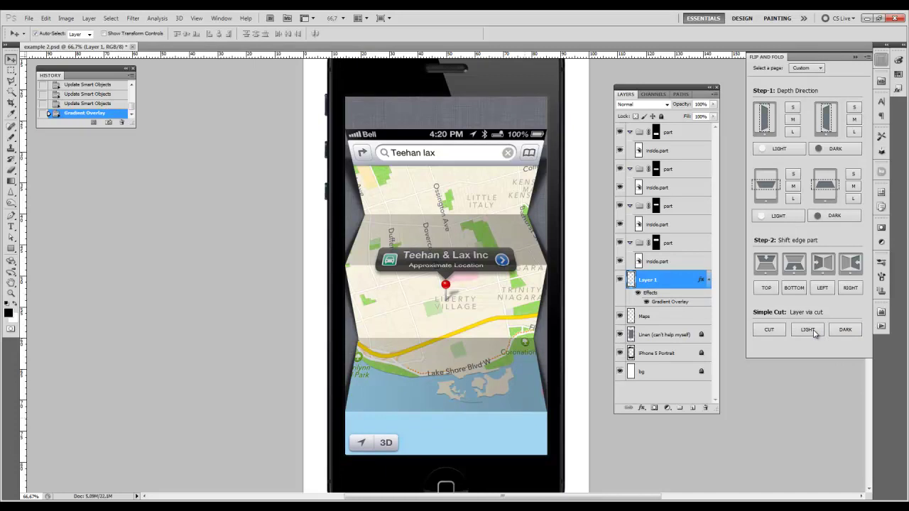